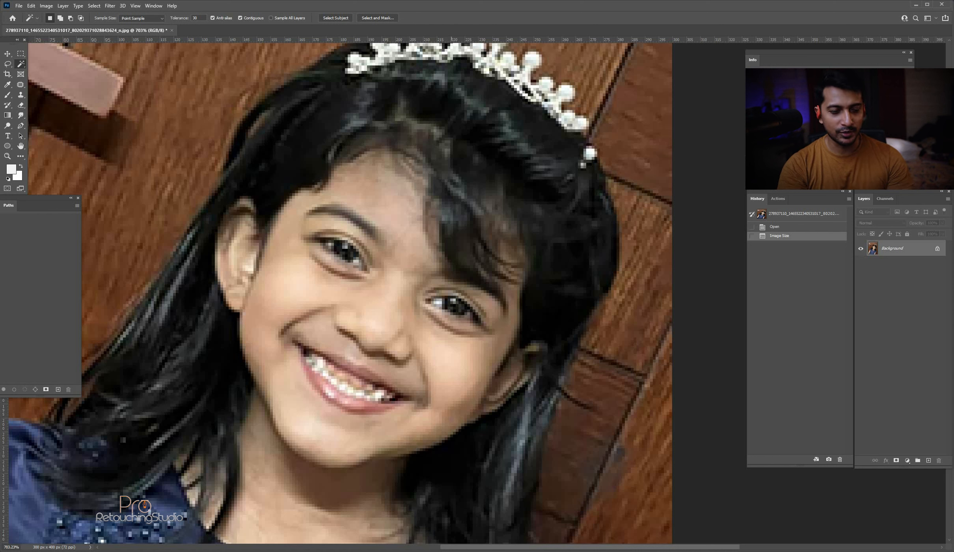
Step: Set the image resize to Automatic resampling with a width of 3000 pixels
key("ctrl+alt+i")
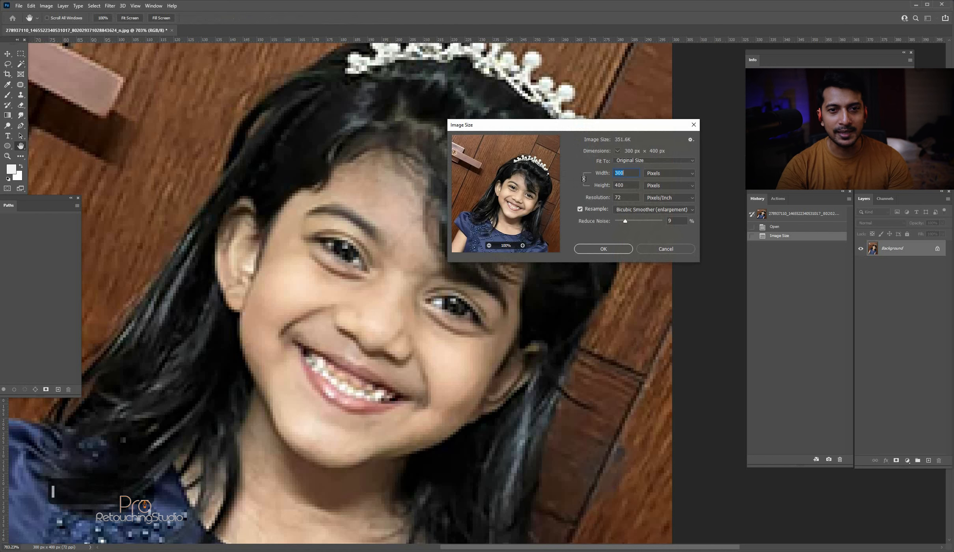
left_click(654, 209)
left_click(646, 217)
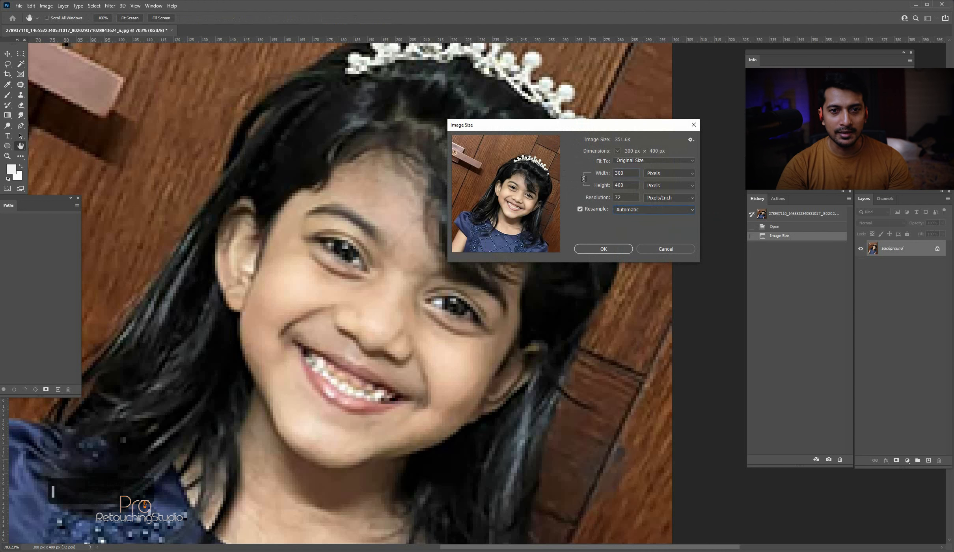
double_click(620, 173)
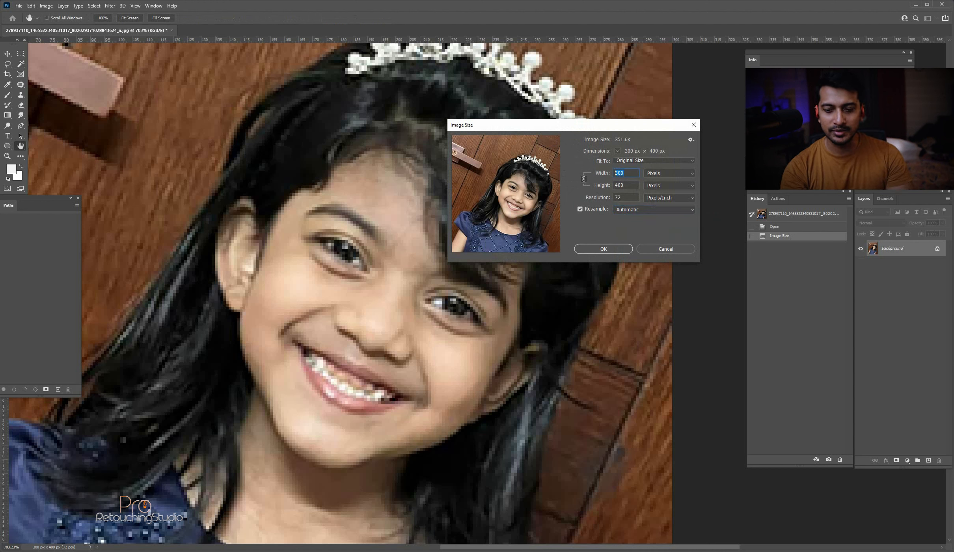
type("3000")
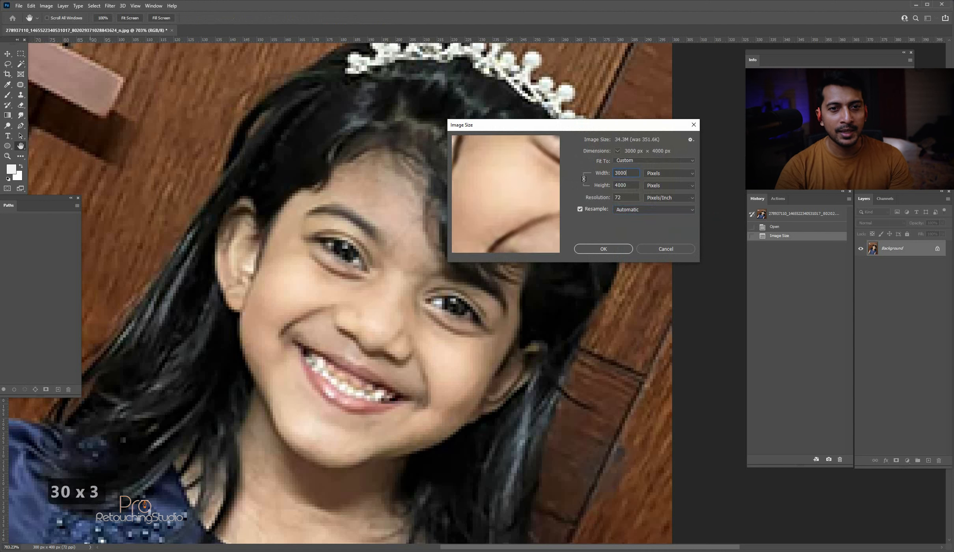
Step: Examine the girl's face and mouth in the resize preview at several zoom levels
left_click_drag(523, 222, 492, 150)
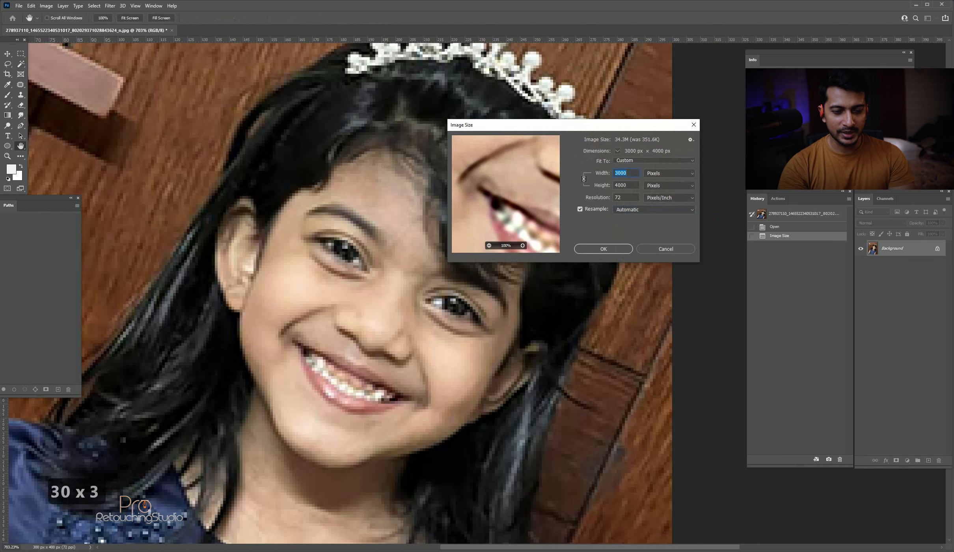
key("ctrl+minus")
scroll(506, 189, "down", 5)
key("alt+space")
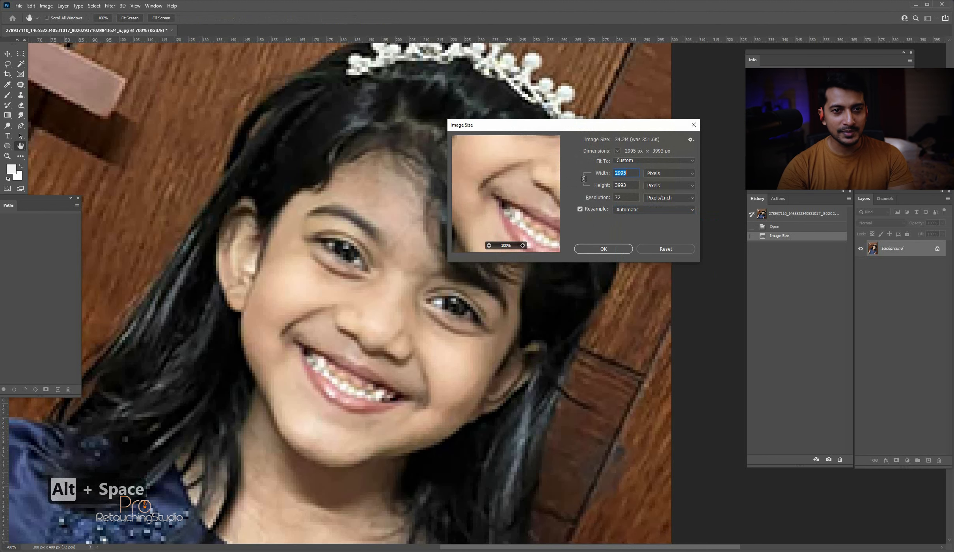
left_click(519, 209, "alt")
left_click(518, 209, "alt")
left_click(519, 209, "alt")
key("alt+space")
key("Escape")
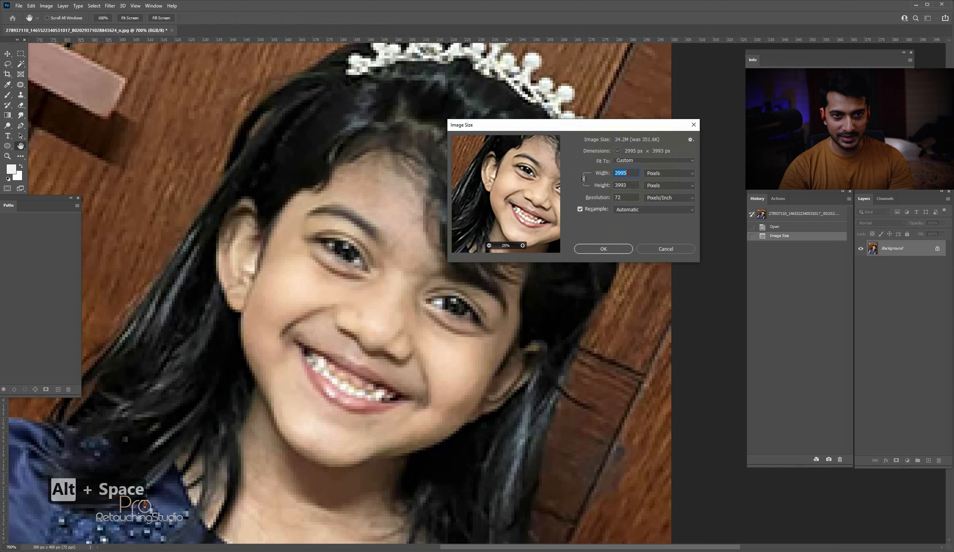
left_click(520, 204, "ctrl")
left_click_drag(506, 182, 508, 150)
left_click(522, 245)
left_click(522, 245)
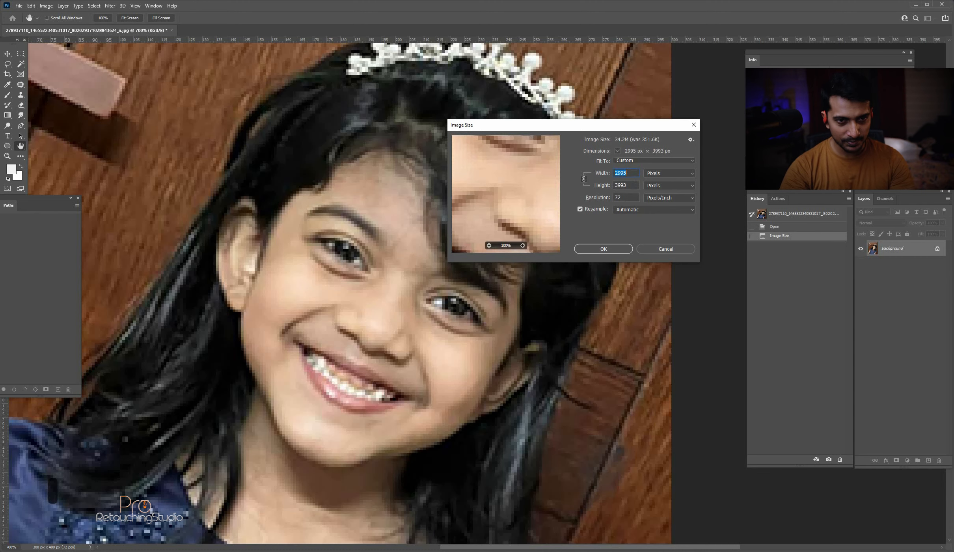
Step: Apply the enlargement with Automatic resampling and inspect the face in the resized photo
left_click(604, 249)
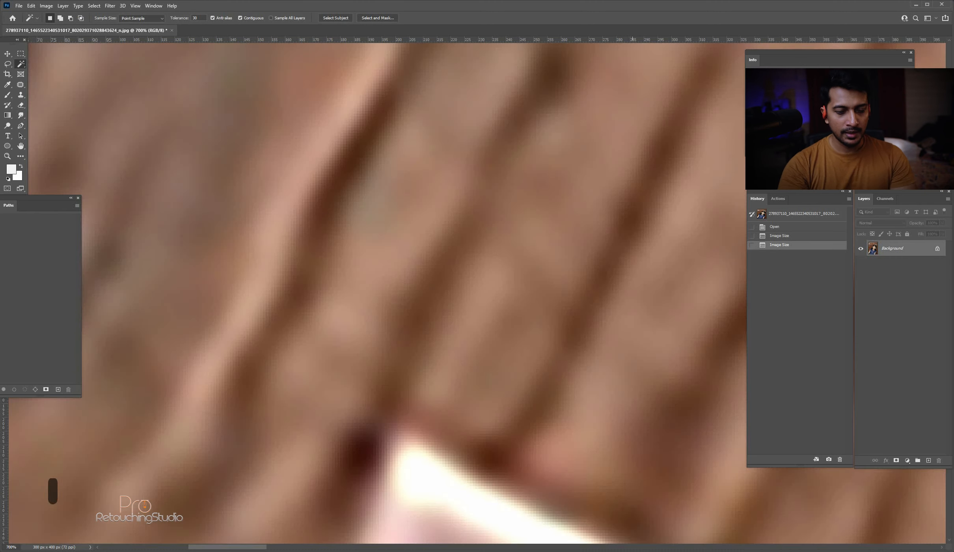
scroll(528, 296, "down", 12)
left_click_drag(558, 438, 65, 191)
scroll(493, 394, "down", 1)
left_click_drag(507, 397, 492, 295)
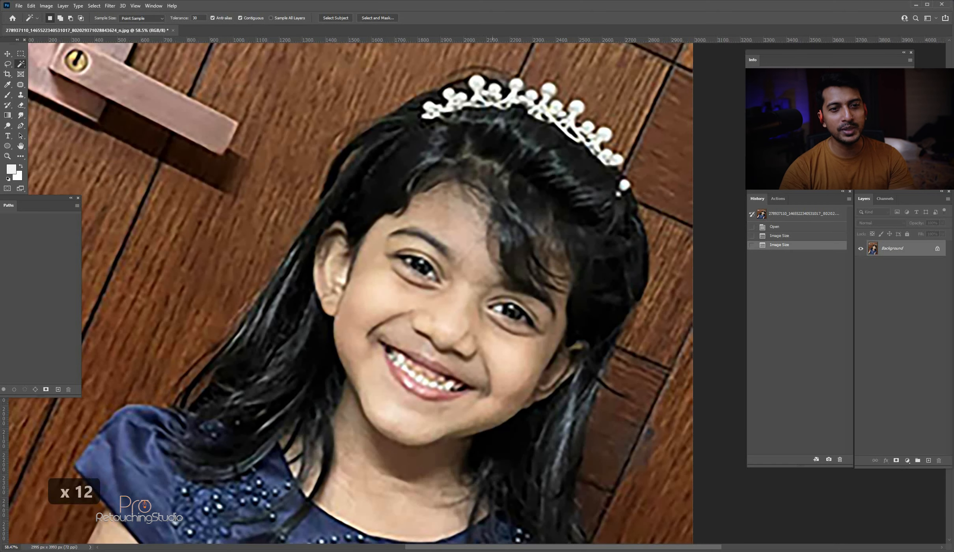
scroll(454, 324, "up", 1)
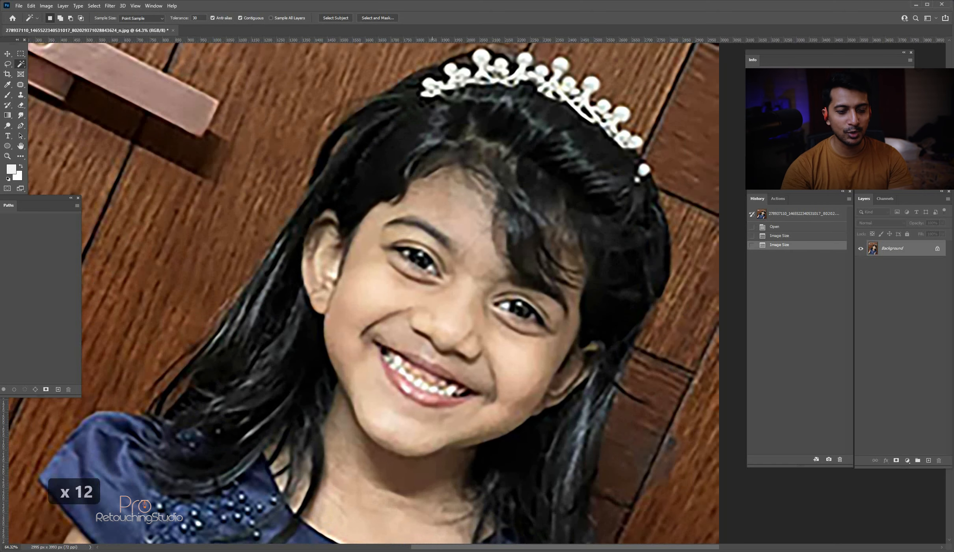
scroll(431, 353, "down", 5)
scroll(432, 350, "up", 1)
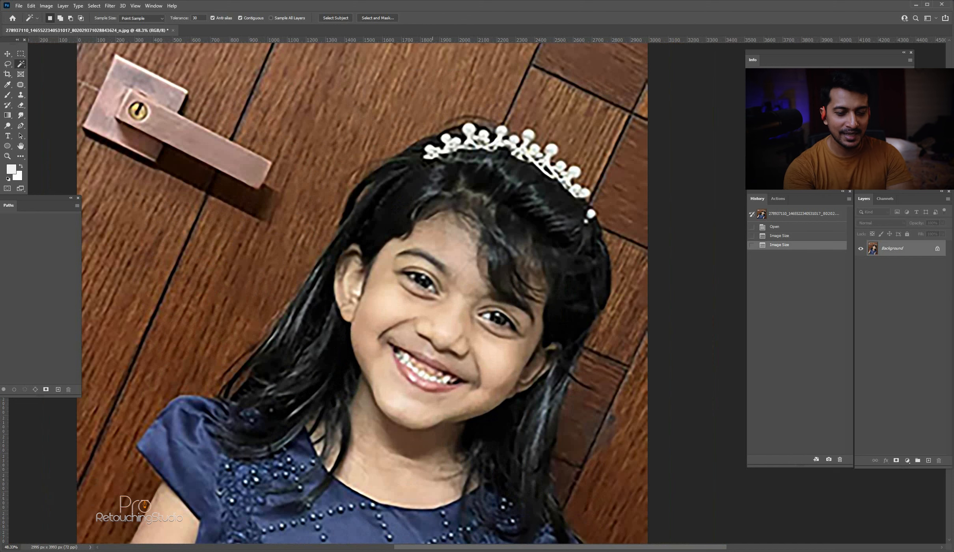
Step: Undo the enlargement and return to a close view of the girl's face
key("ctrl+z")
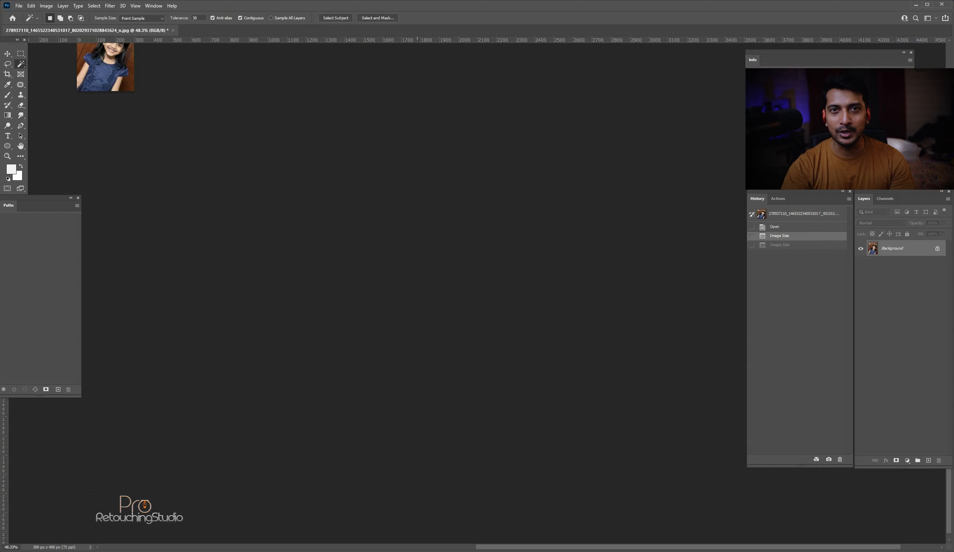
key("ctrl+0")
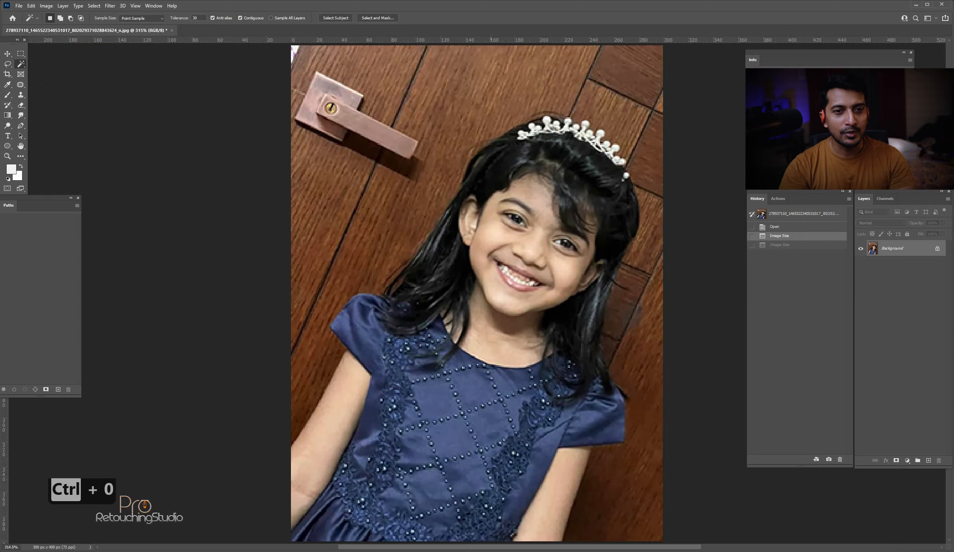
scroll(542, 236, "up", 7)
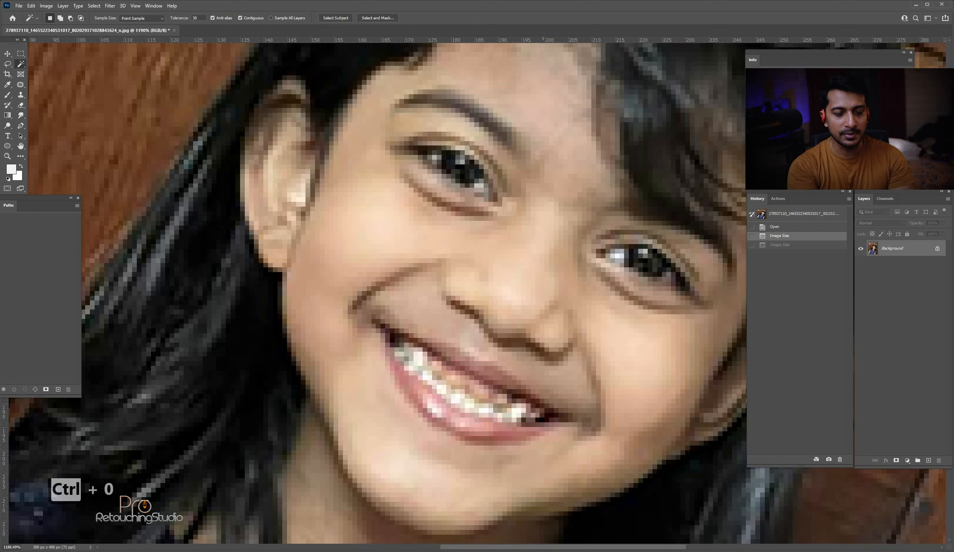
Step: Check the Enable Preserve Details 2.0 Upscale setting in the Technology Previews preferences and accept the preferences
key("ctrl+alt+i")
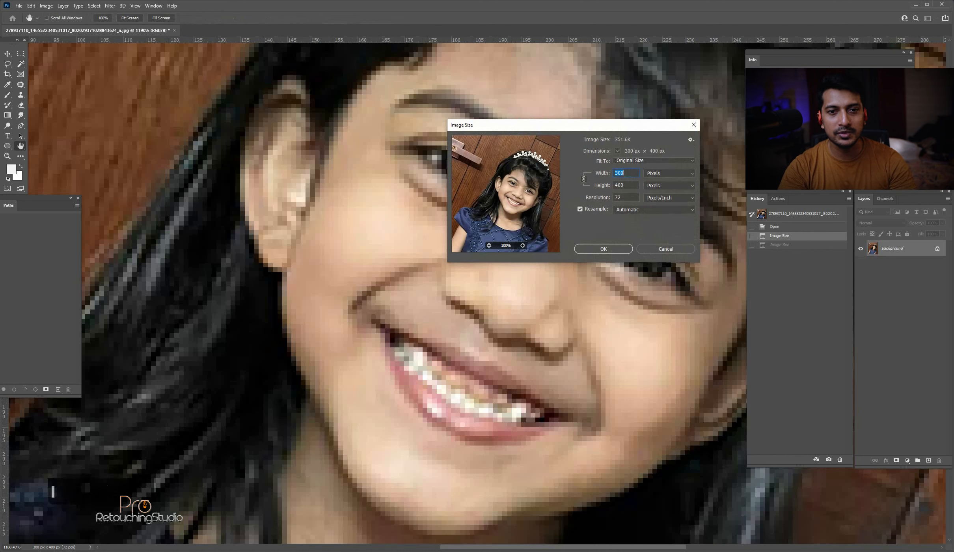
key("Escape")
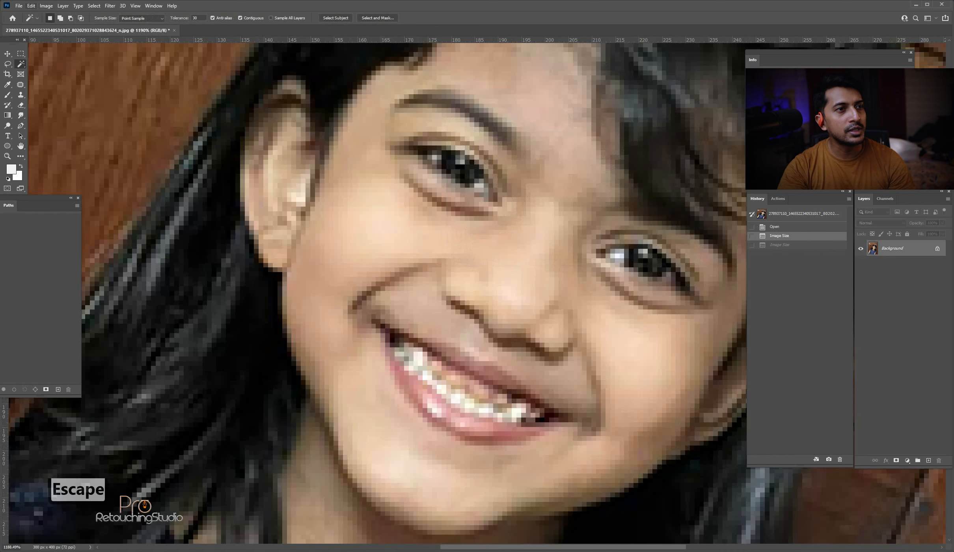
key("alt+e")
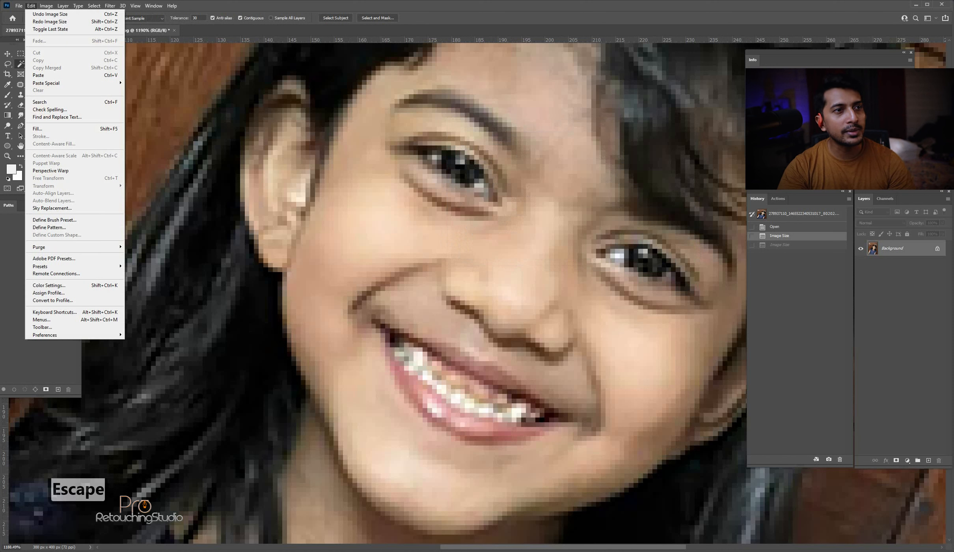
mouse_move(63, 335)
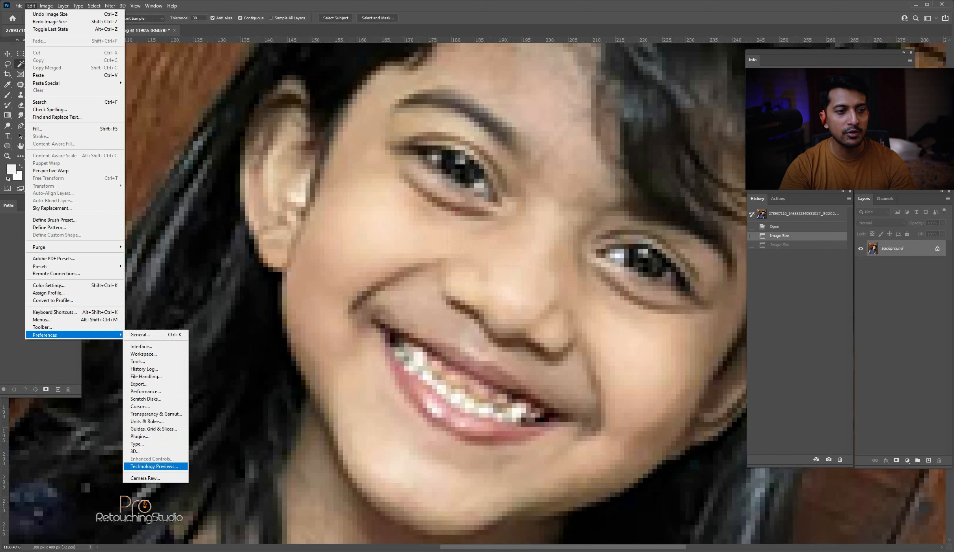
left_click(154, 466)
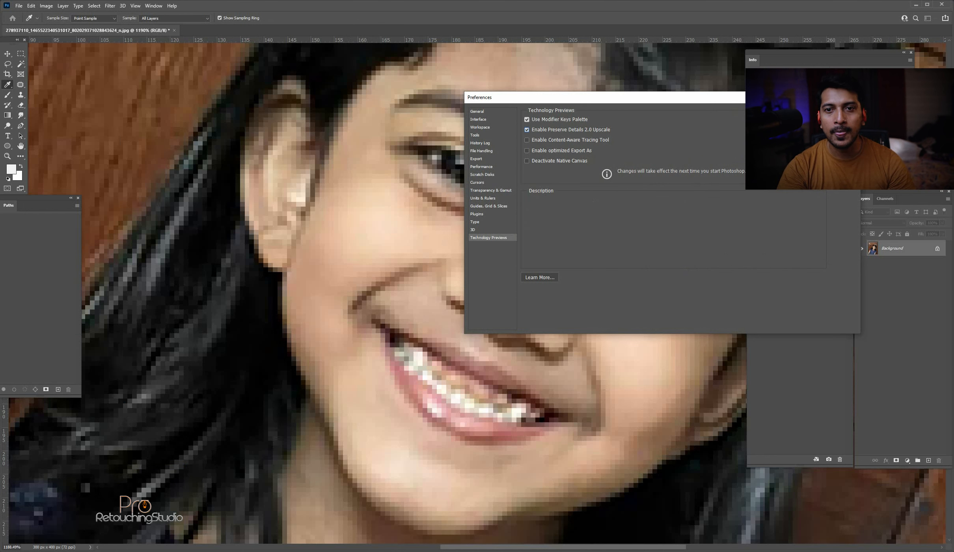
key("Return")
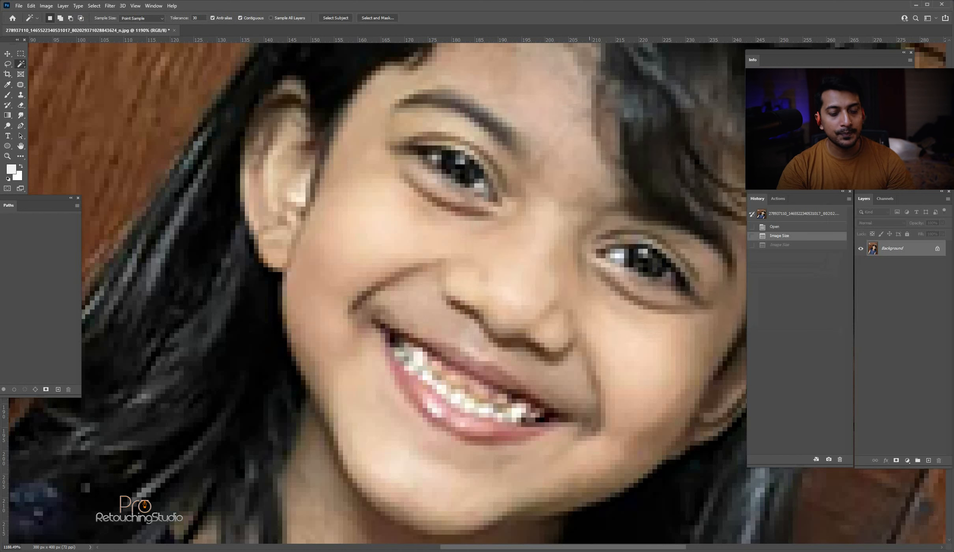
Step: Set the image resize to Preserve Details 2.0 resampling with a width of 3000 pixels
key("ctrl+alt+i")
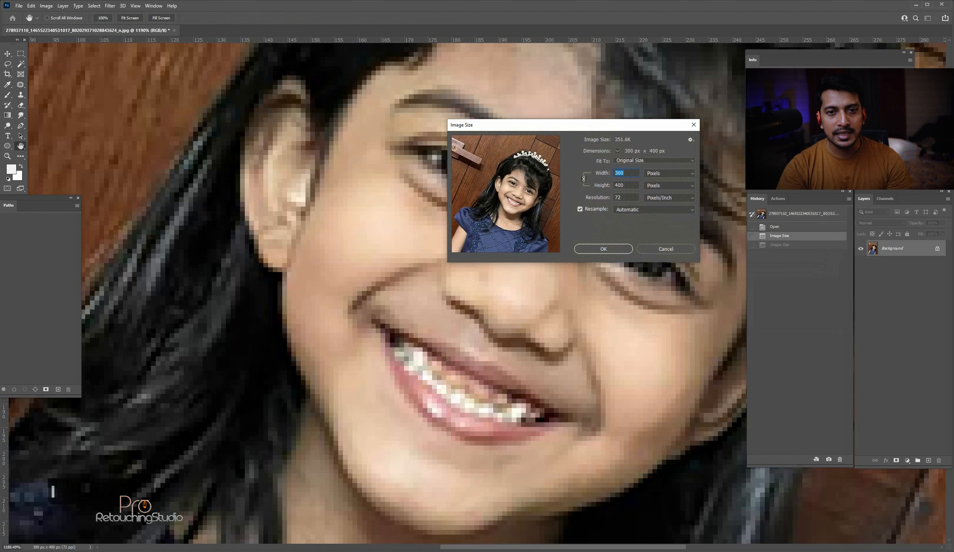
left_click(654, 210)
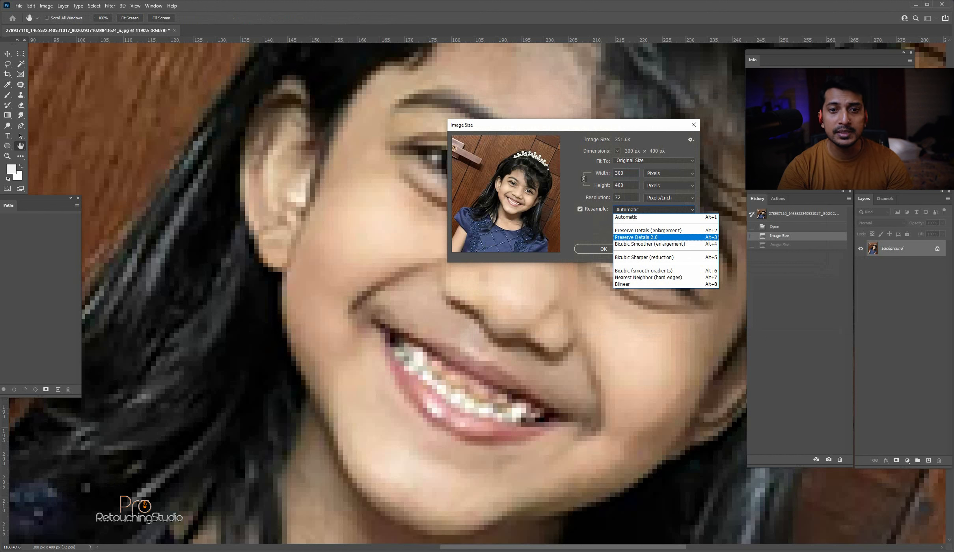
key("Return")
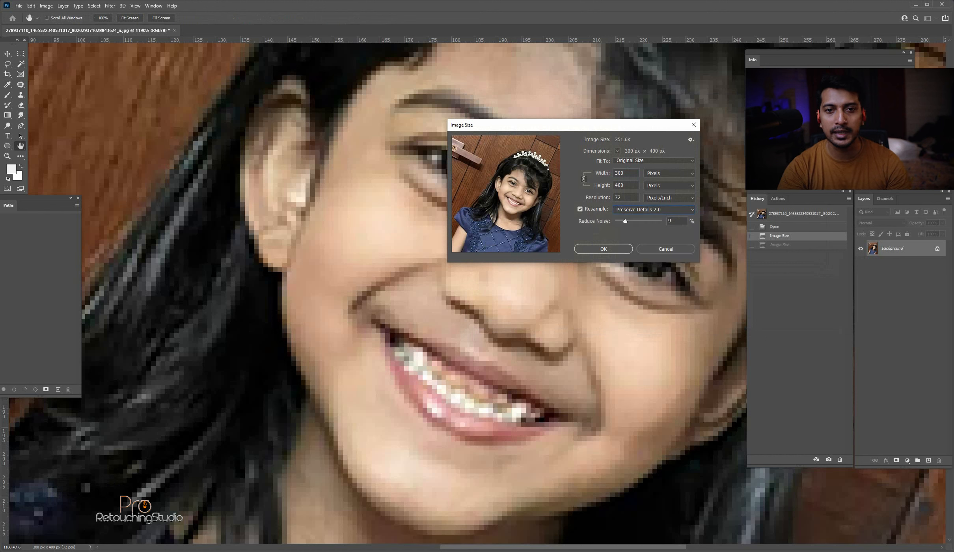
left_click_drag(629, 173, 568, 174)
type("3000")
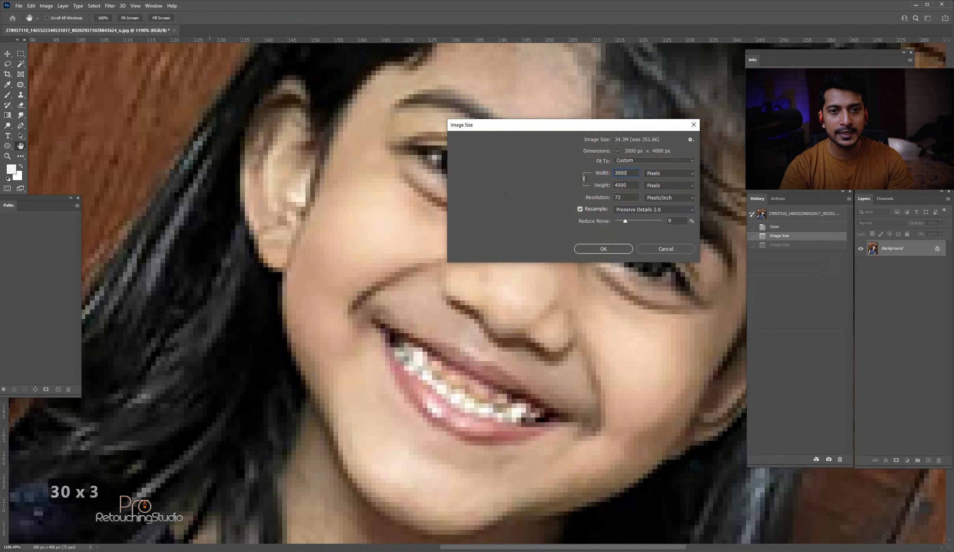
Step: Examine the mouth, hair and eye in the Preserve Details 2.0 preview at several zoom levels
left_click_drag(546, 202, 453, 187)
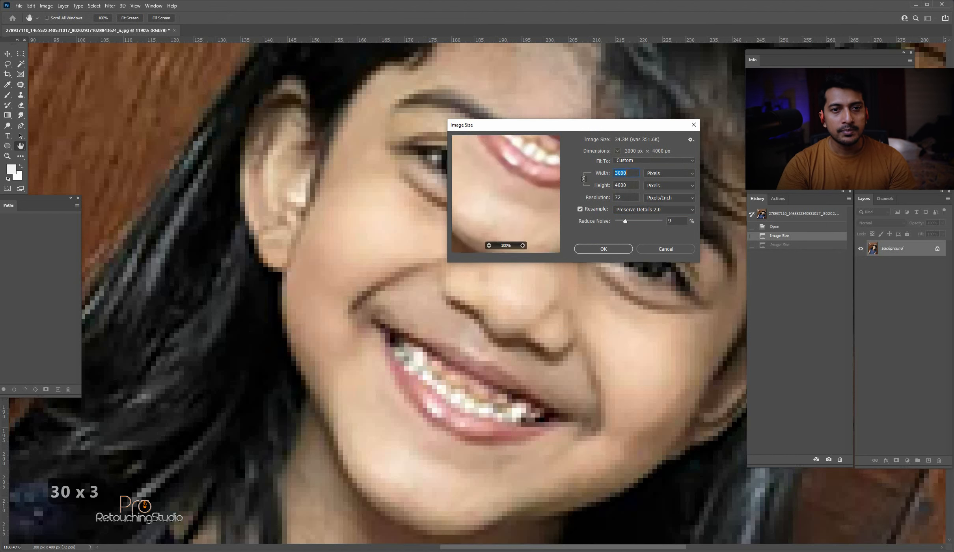
left_click_drag(509, 156, 496, 247)
left_click(508, 236, "alt")
left_click(509, 235, "alt")
left_click(509, 236, "alt")
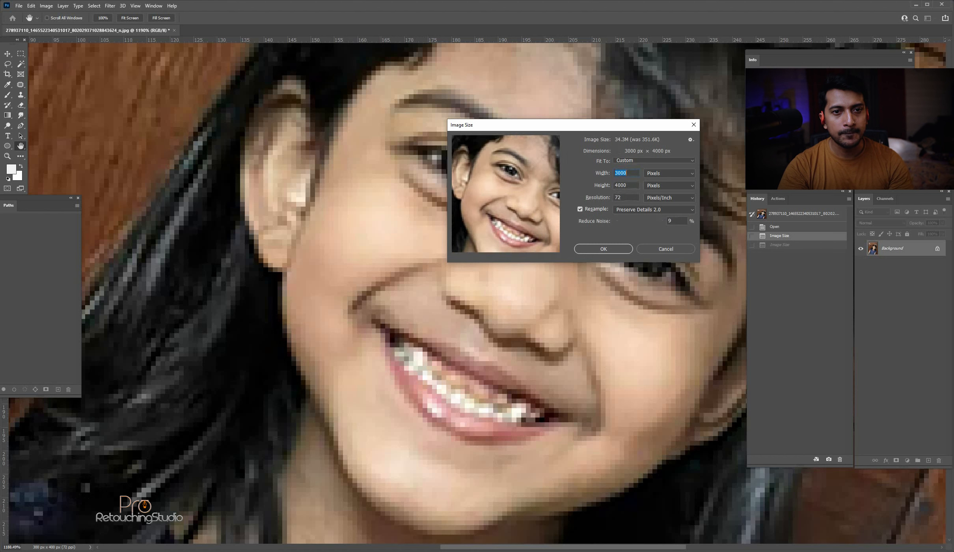
left_click(493, 191, "alt")
left_click(493, 191, "alt")
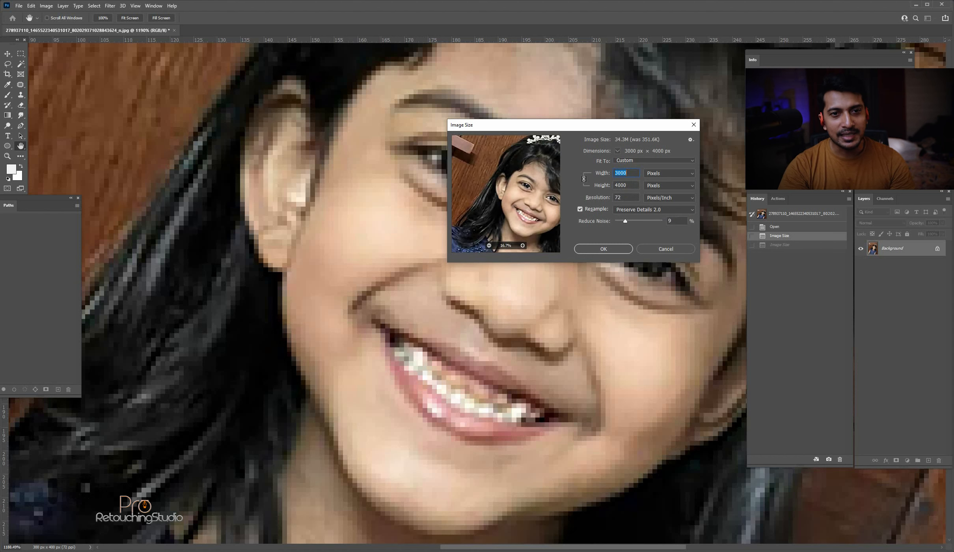
left_click(530, 207, "ctrl")
left_click(531, 207, "ctrl")
left_click(530, 207, "ctrl")
left_click_drag(509, 158, 540, 248)
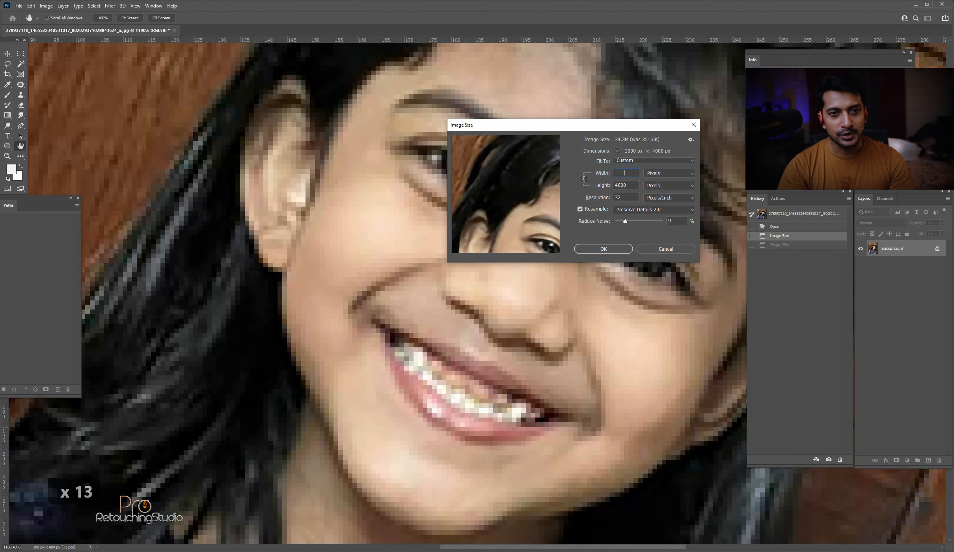
key("space")
left_click_drag(501, 181, 473, 138)
left_click(468, 203)
left_click_drag(481, 193, 511, 207)
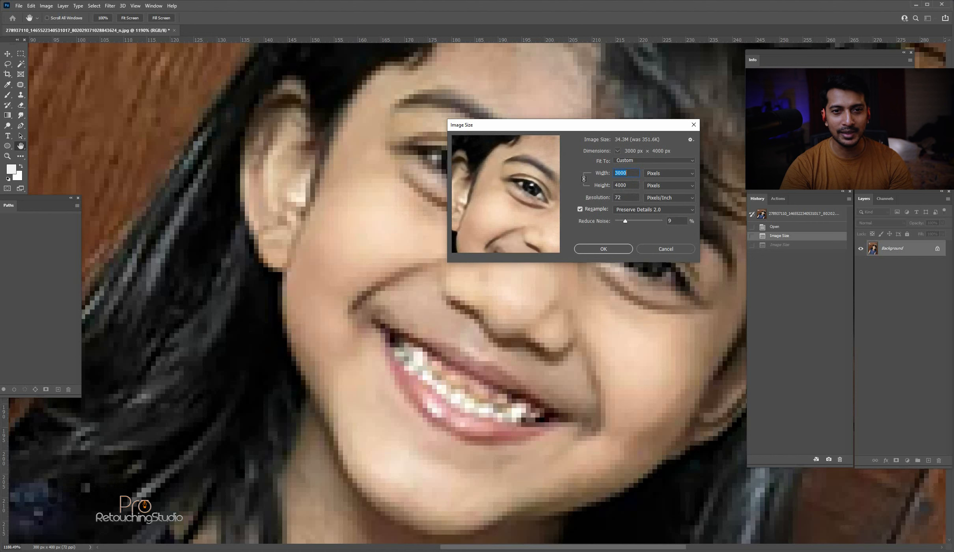
Step: Try Reduce Noise values of 100, 0, 7 and 20 percent for the resize, and settle on 10 percent
left_click_drag(632, 221, 662, 221)
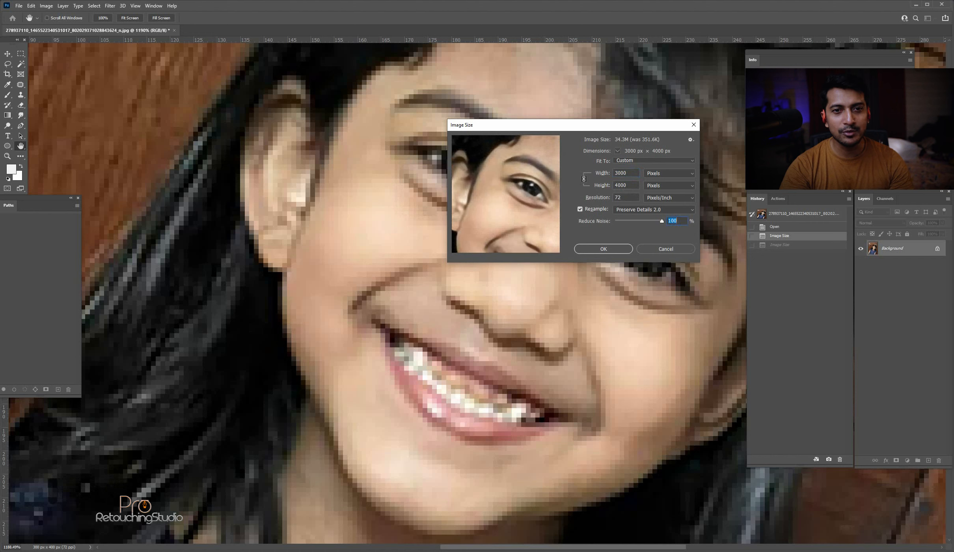
type("98")
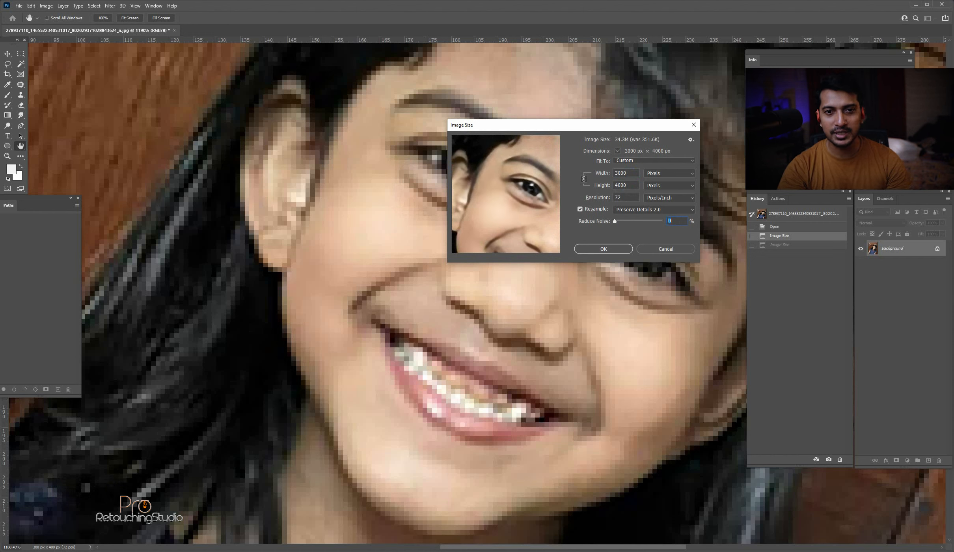
type("7")
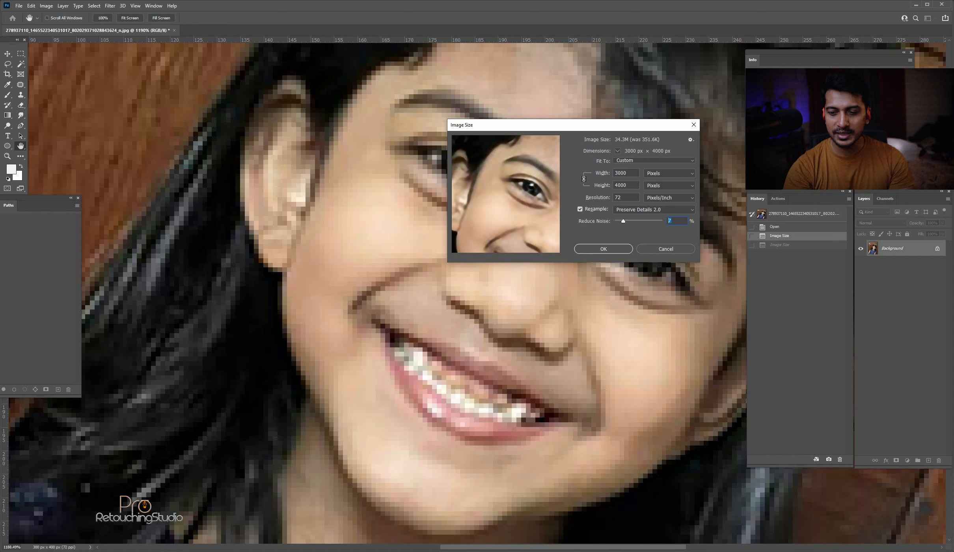
type("20")
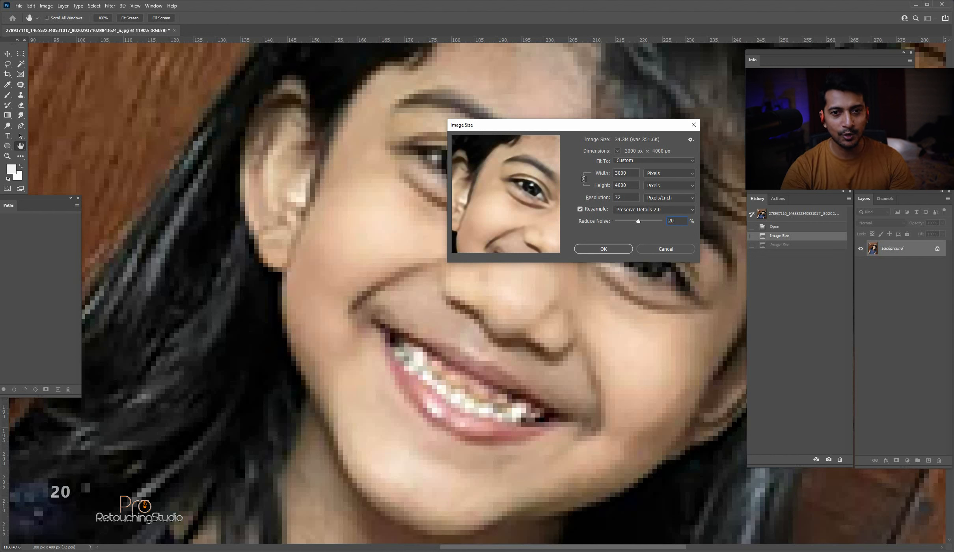
type("8")
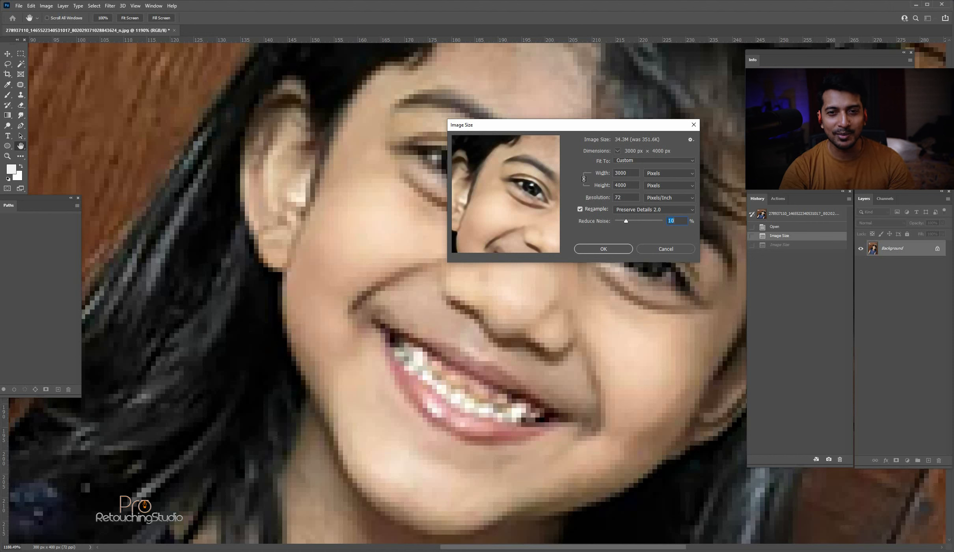
Step: Set Reduce Noise to 0 percent, apply the 3000 x 4000 pixel resize, and check the image size
left_click_drag(523, 199, 498, 175)
left_click_drag(512, 215, 499, 165)
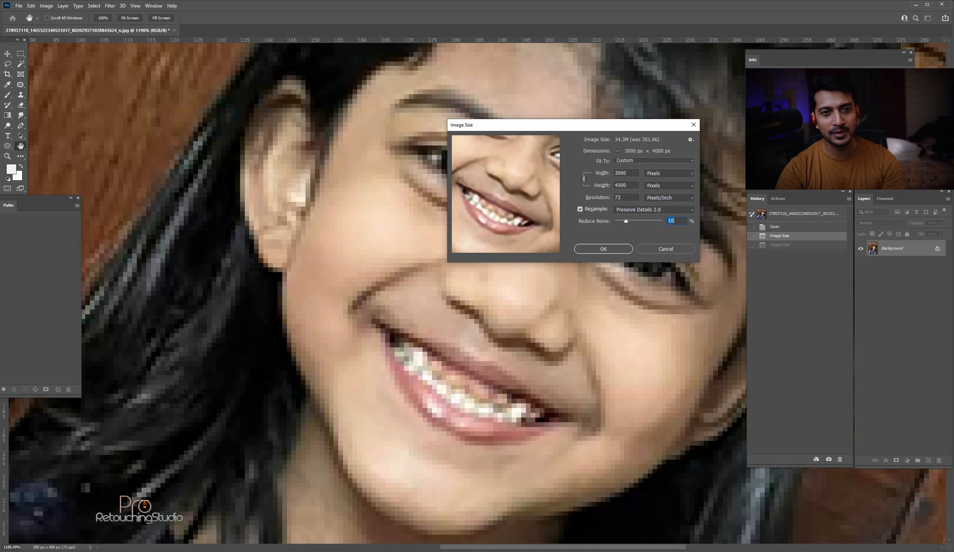
type("0")
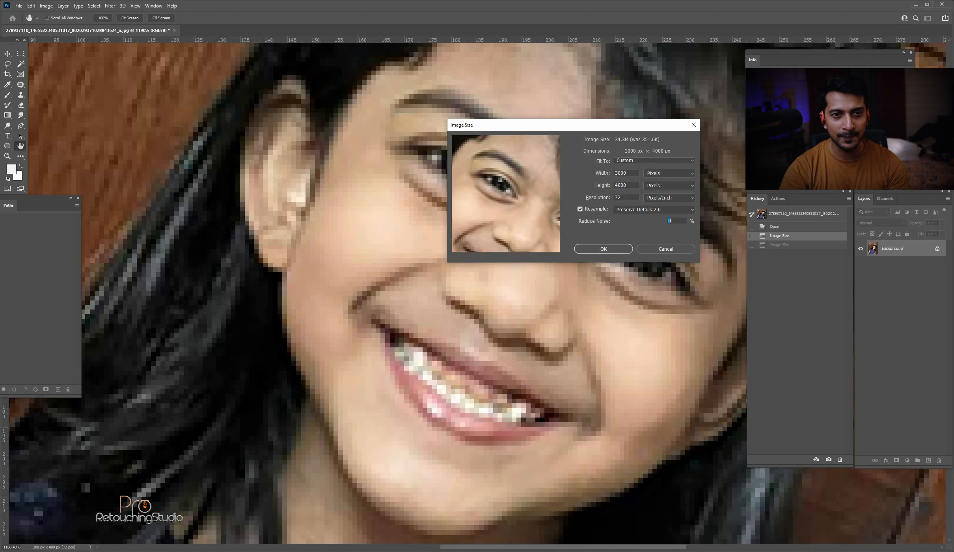
key("Return")
key("w")
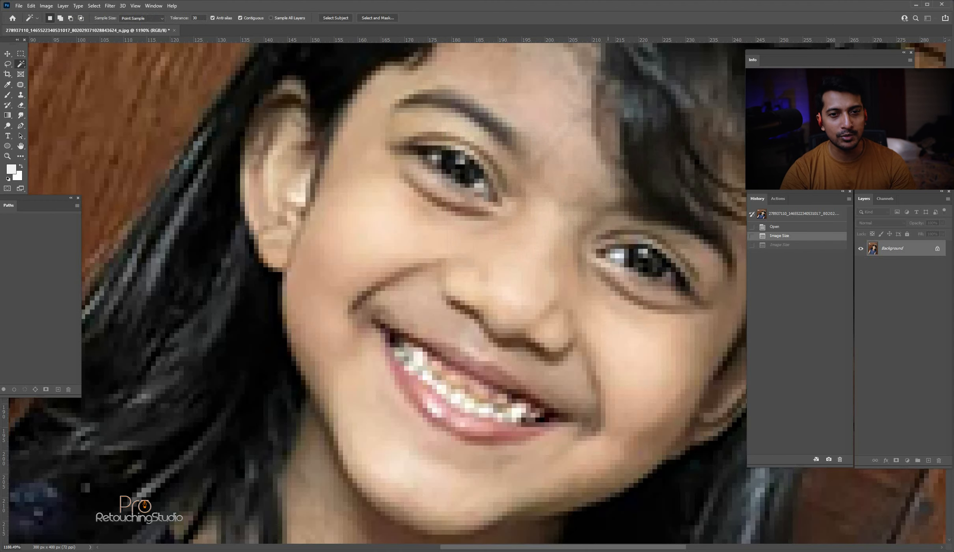
key("ctrl+0")
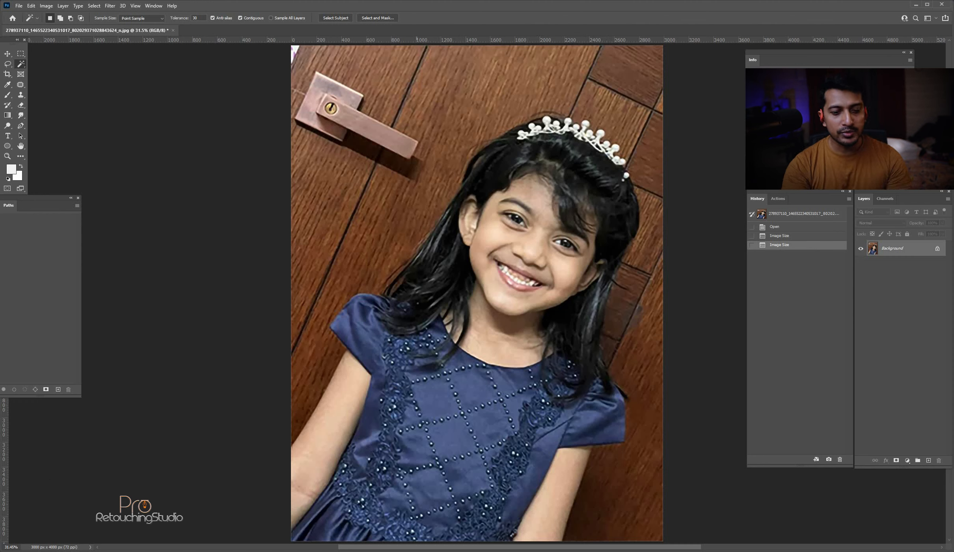
key("ctrl+alt+i")
key("Escape")
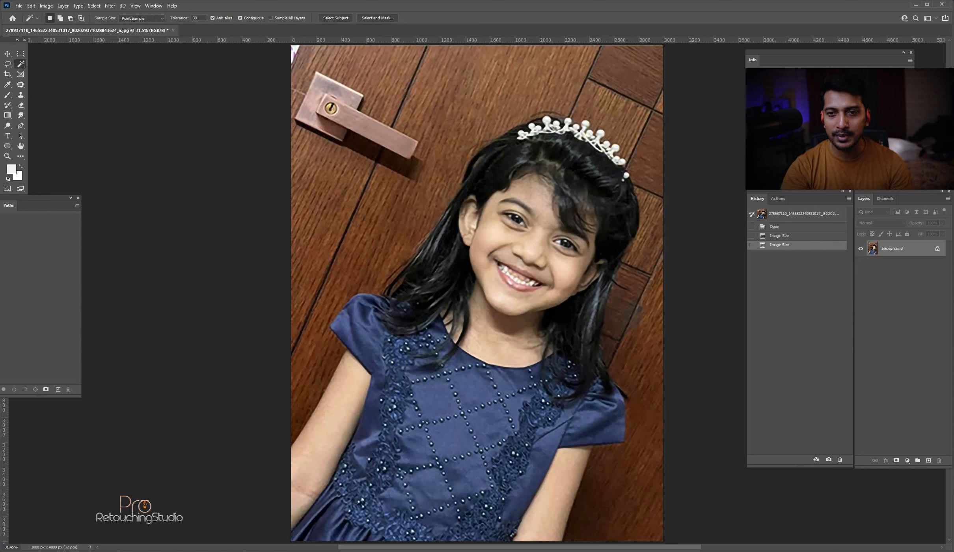
Step: Duplicate the Background layer and apply a High Pass filter with a 5-pixel radius to the copy
key("ctrl+j")
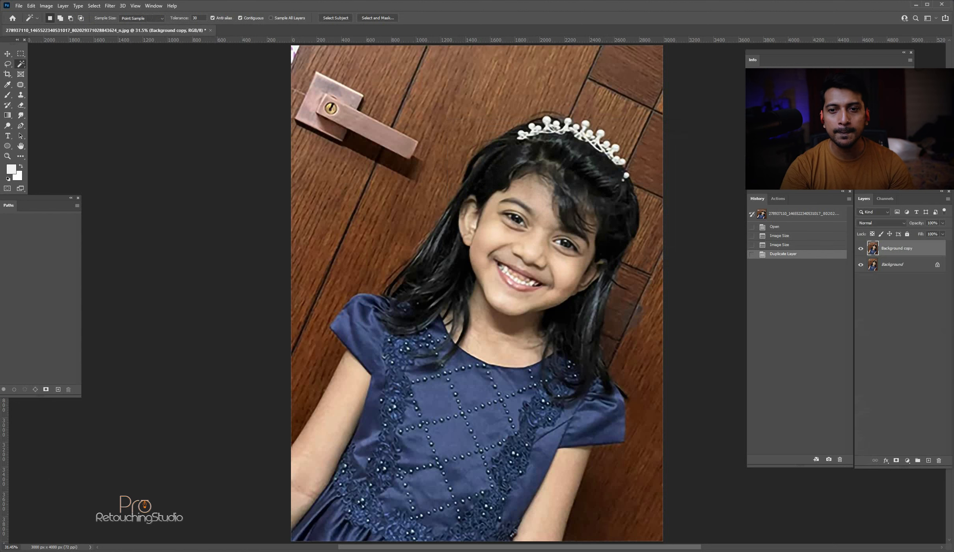
left_click(110, 6)
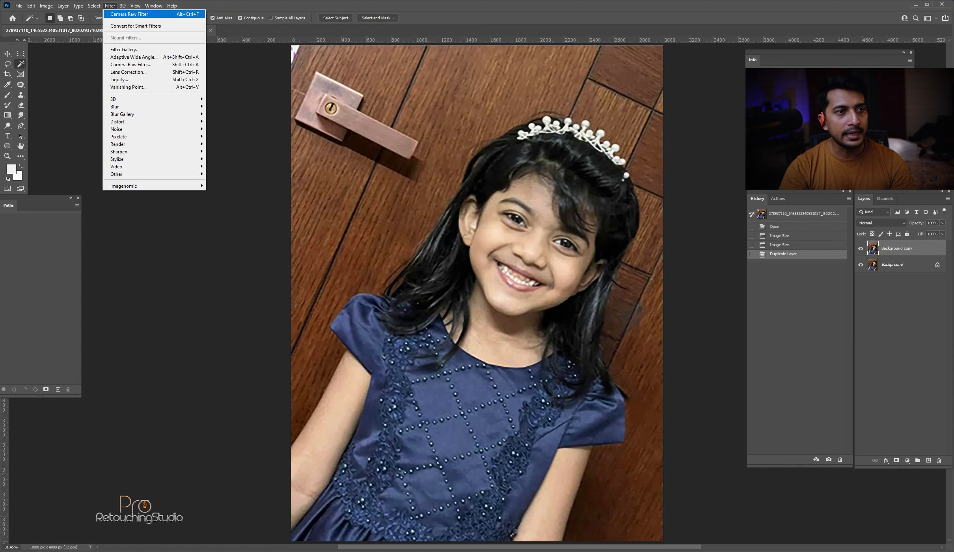
mouse_move(158, 174)
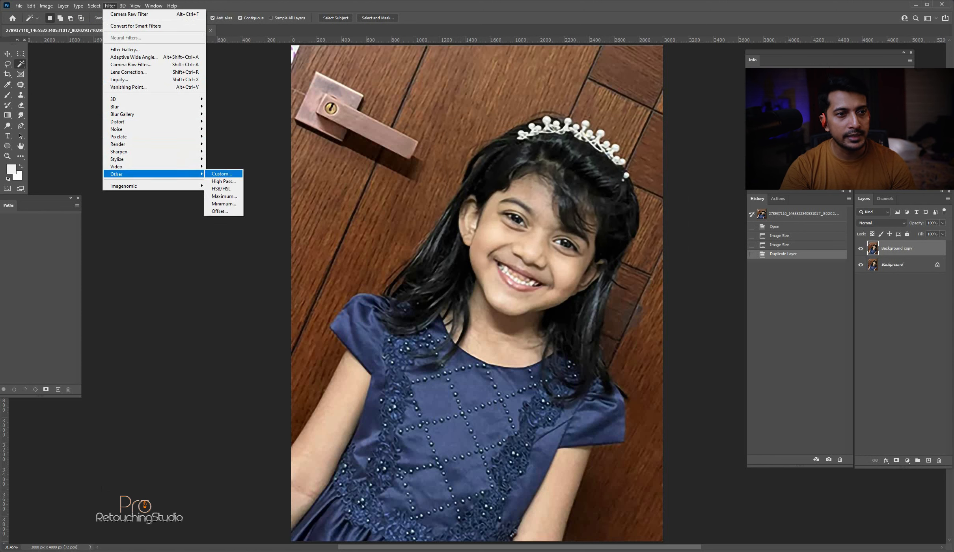
left_click(223, 181)
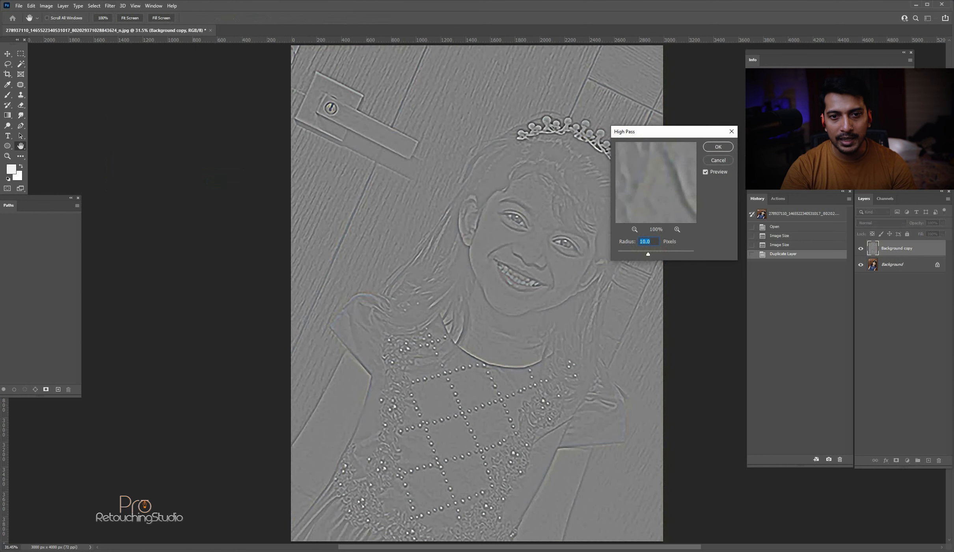
left_click(650, 242)
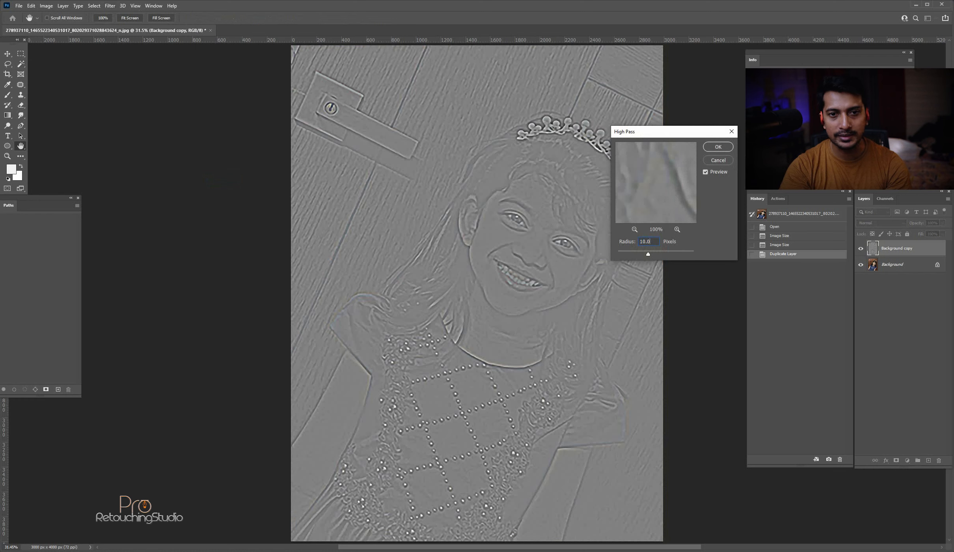
double_click(648, 242)
type("6")
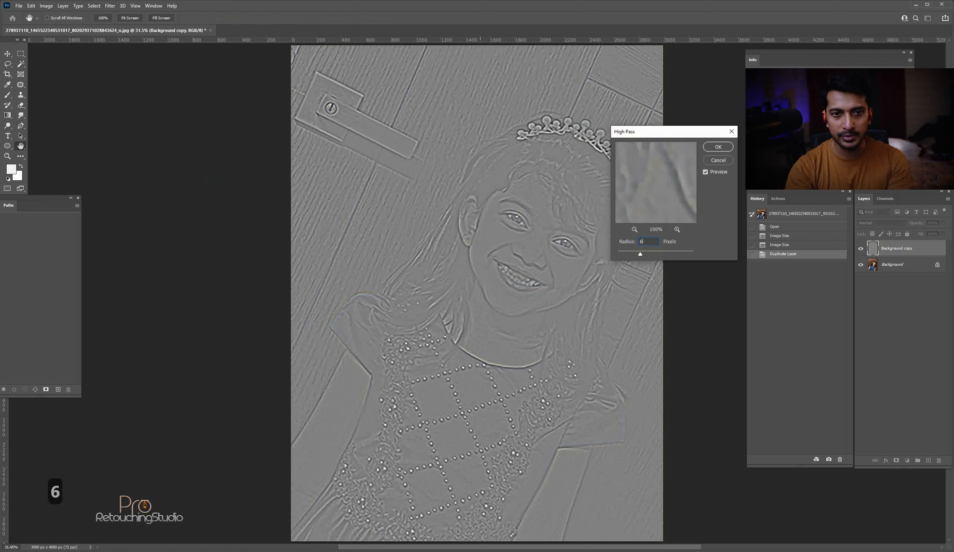
left_click_drag(640, 254, 618, 254)
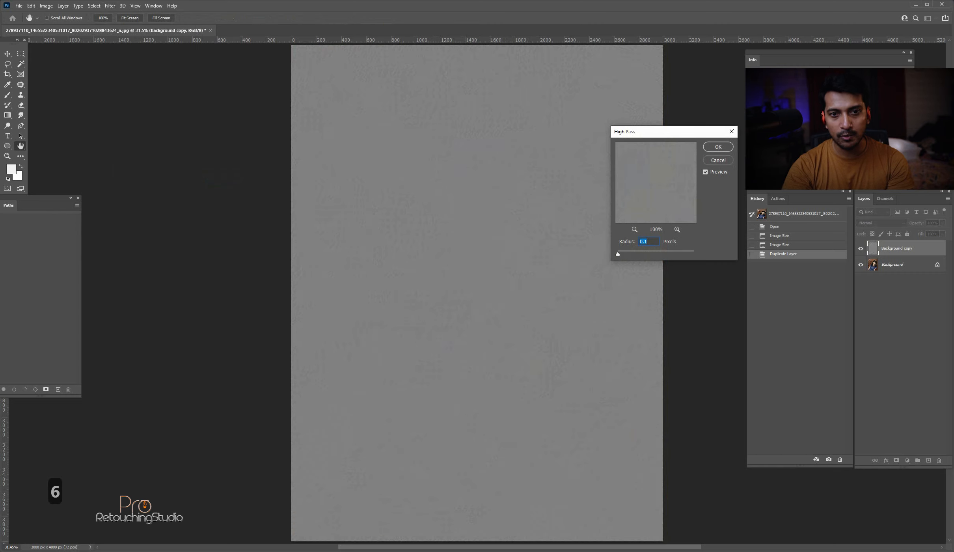
left_click_drag(618, 254, 639, 254)
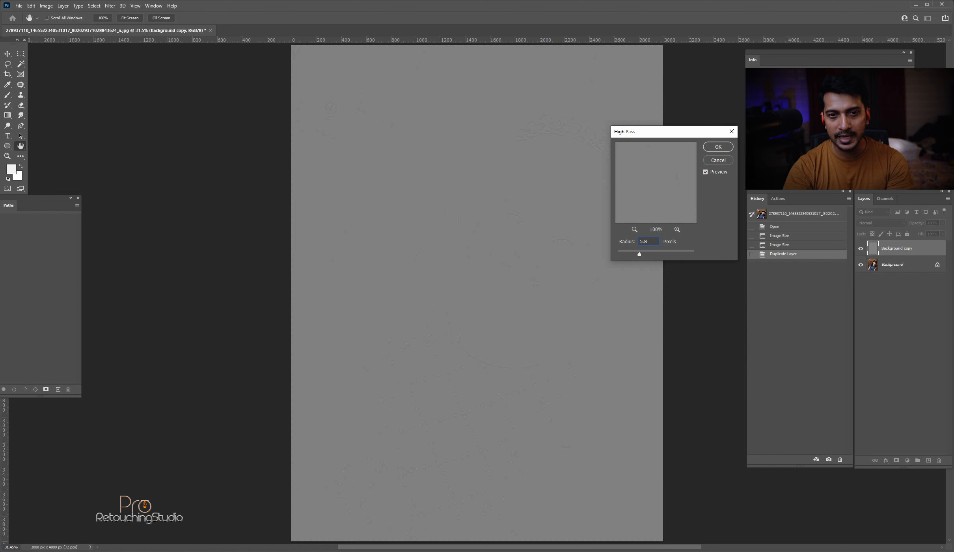
type("5")
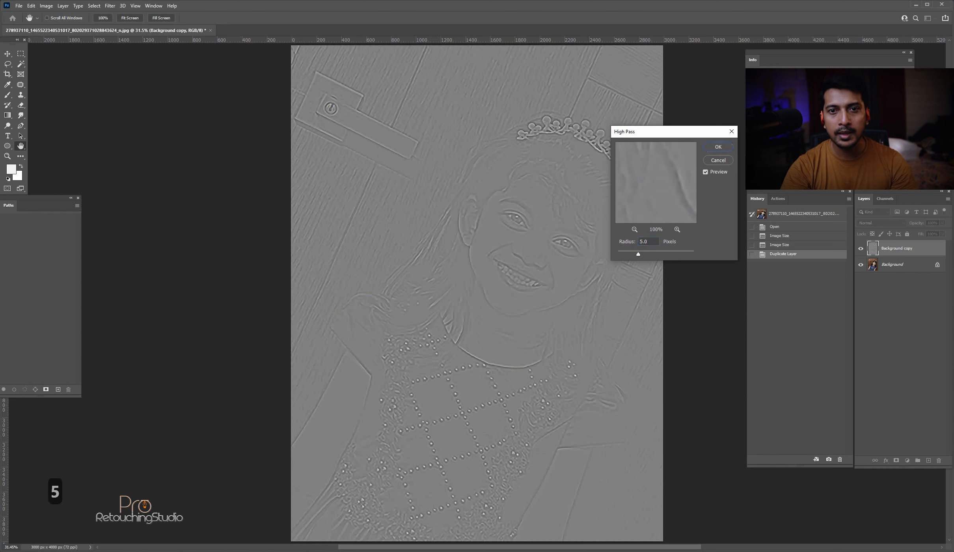
left_click(718, 147)
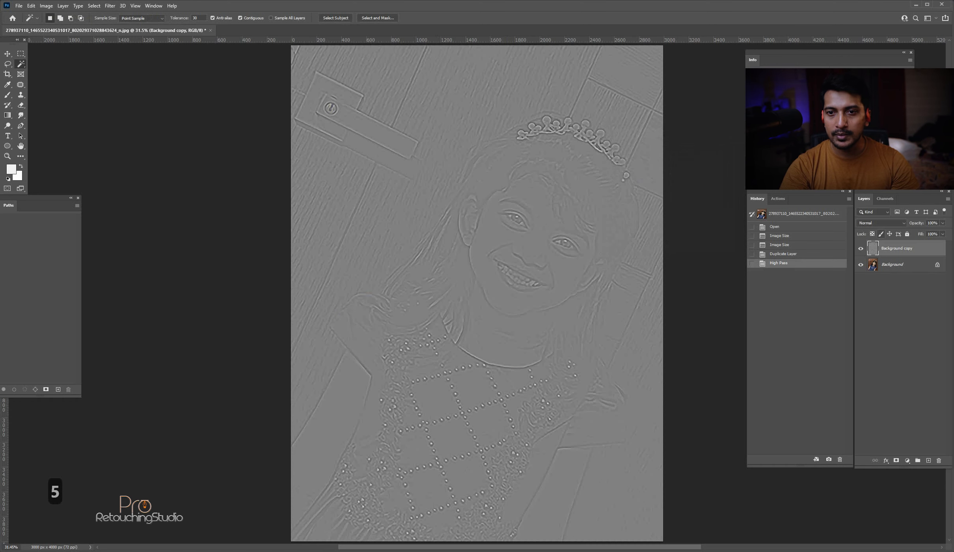
Step: Set the high-pass layer's blend mode to Overlay and compare the face with the layer hidden and shown
left_click(881, 223)
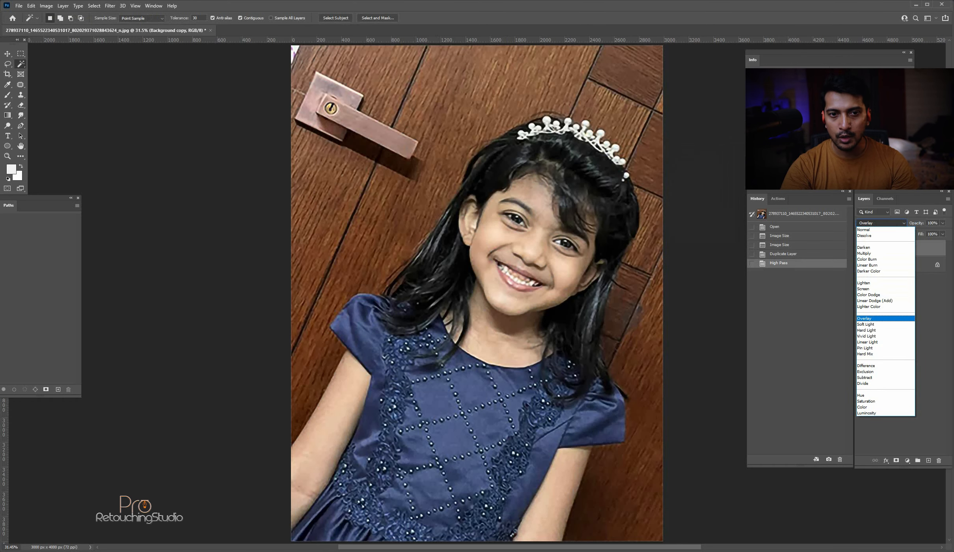
key("Return")
key("ctrl+space")
left_click_drag(549, 249, 593, 250)
left_click(861, 249)
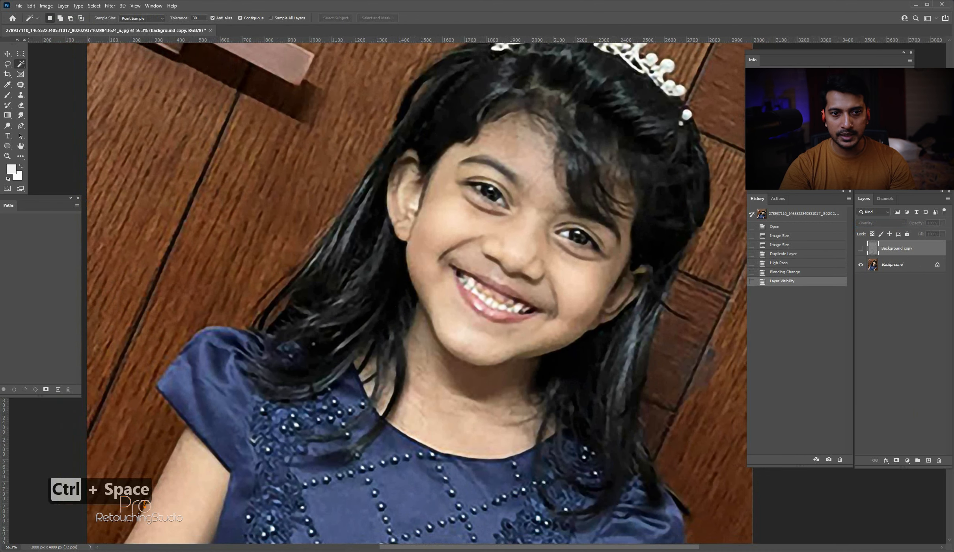
left_click(861, 248)
left_click(861, 248)
left_click(861, 248)
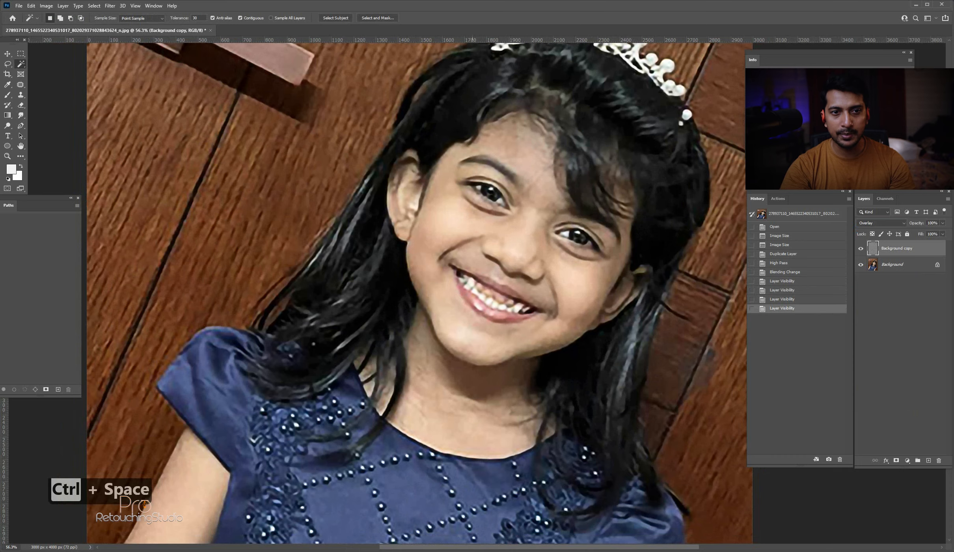
Step: Examine the sharpening on the face, hair and dress with the high-pass layer switched off and on
key("ctrl+space")
left_click_drag(492, 185, 543, 185)
key("space")
left_click_drag(351, 451, 426, 272)
key("ctrl+space")
key("space")
left_click_drag(426, 272, 346, 305)
left_click(861, 248)
left_click(861, 248)
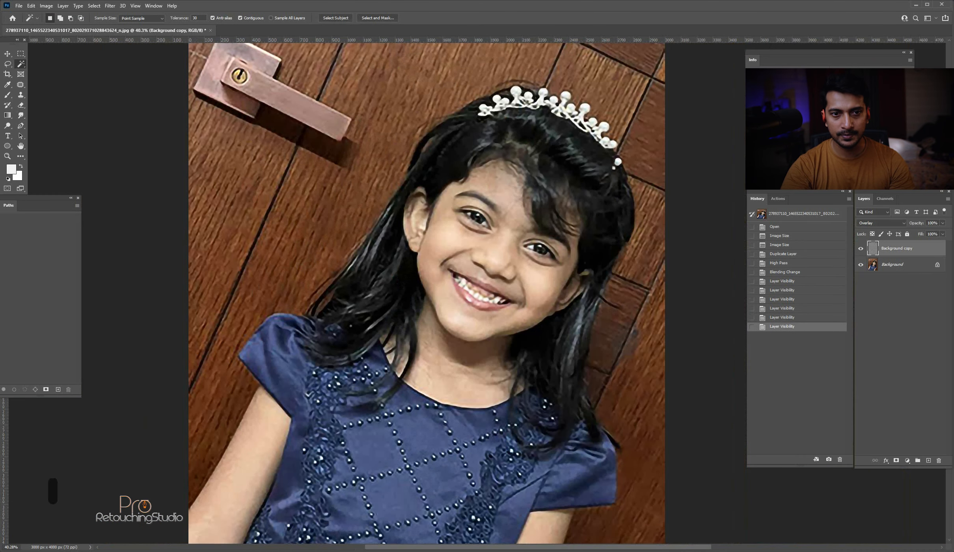
left_click(860, 248)
left_click(861, 248)
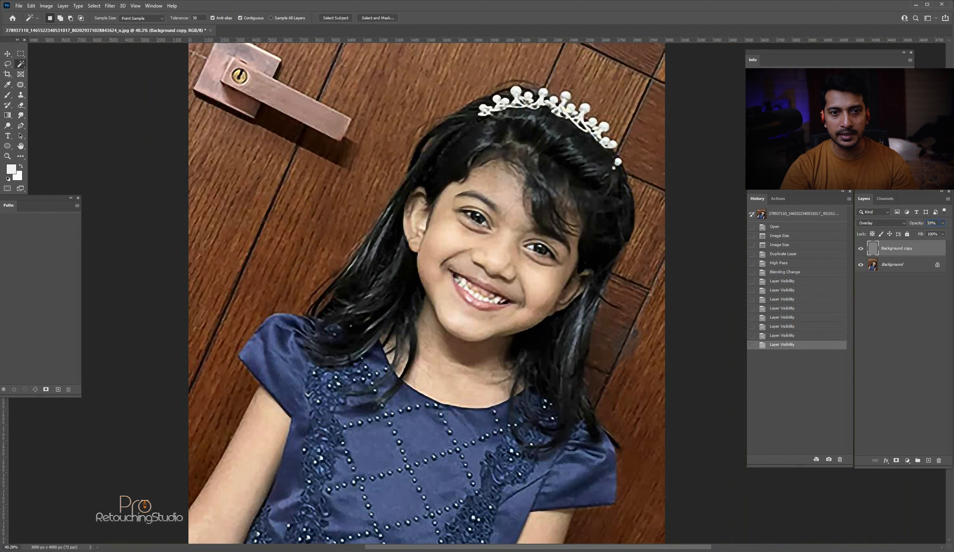
Step: Reduce the high-pass layer's opacity to 50% and compare the portrait with and without the layer
type("68")
key("Return")
type("50")
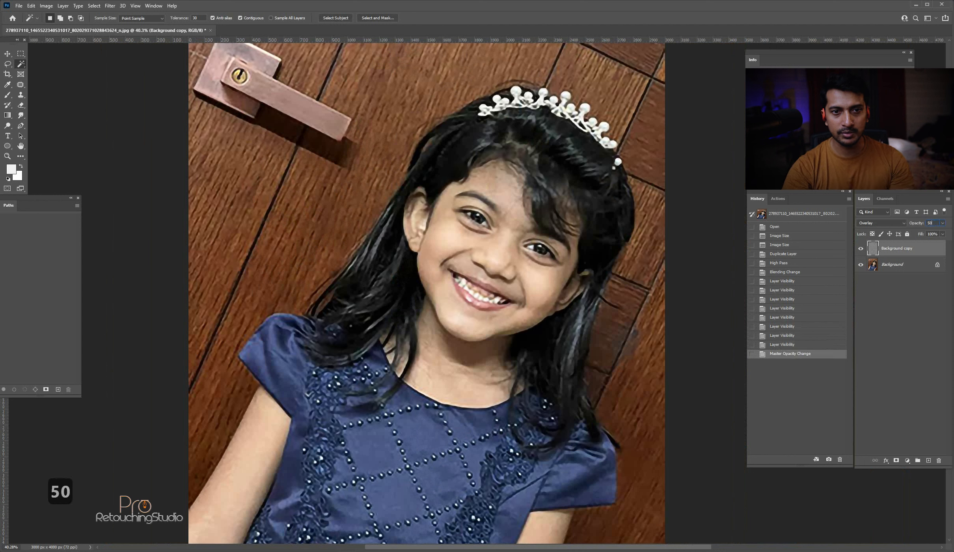
left_click(861, 249)
left_click(861, 249)
left_click(860, 249)
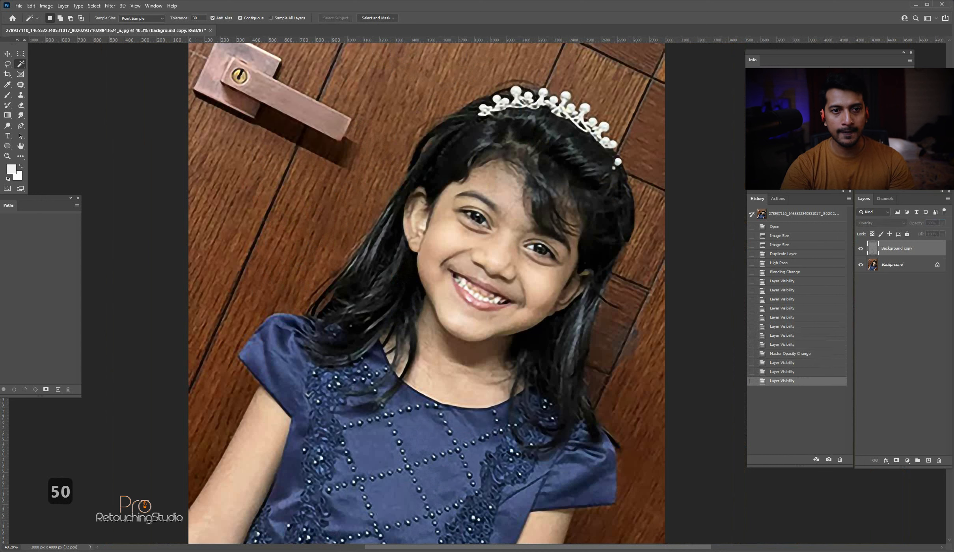
left_click(861, 248)
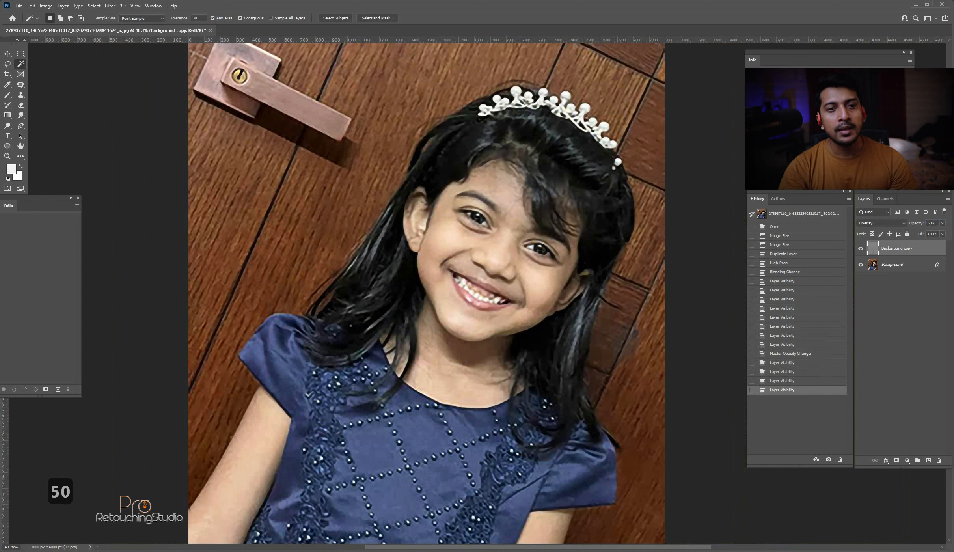
key("ctrl+minus")
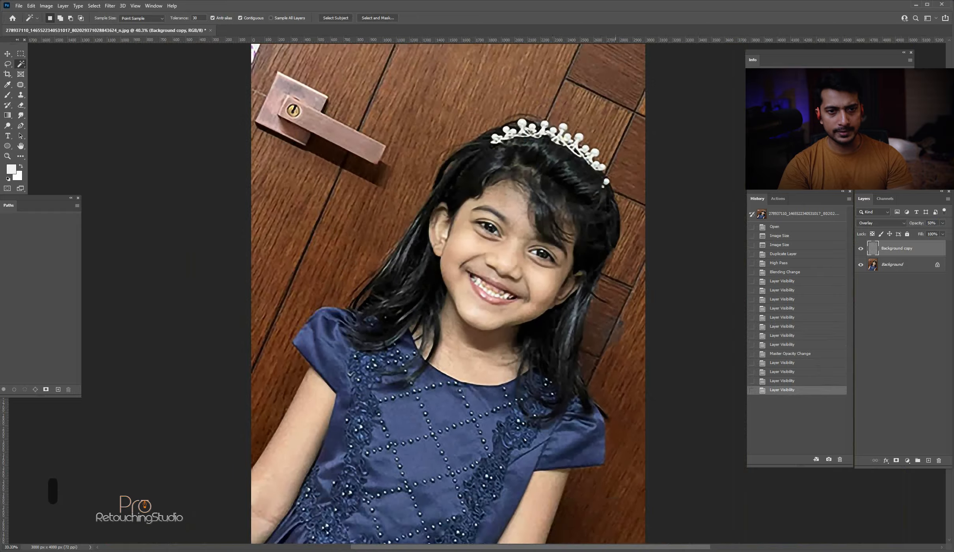
key("ctrl+minus")
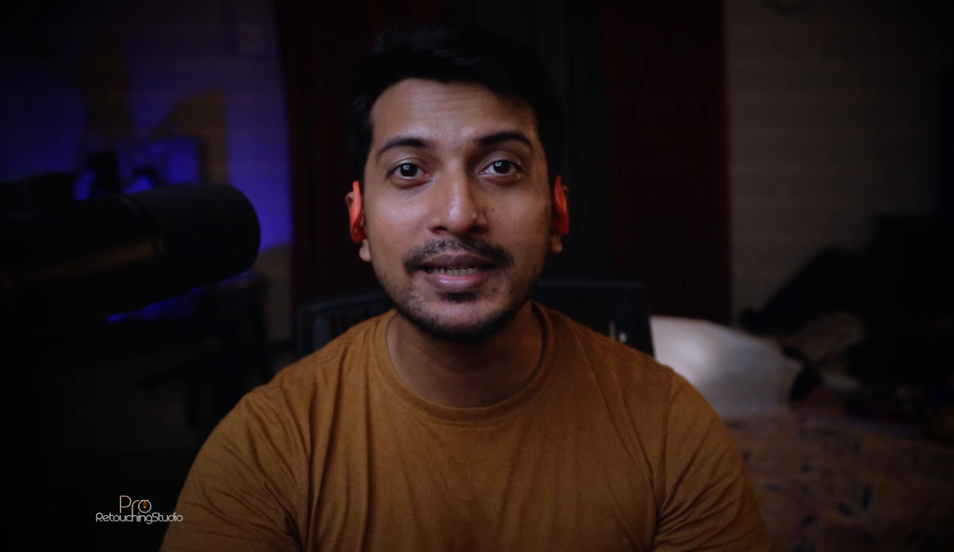